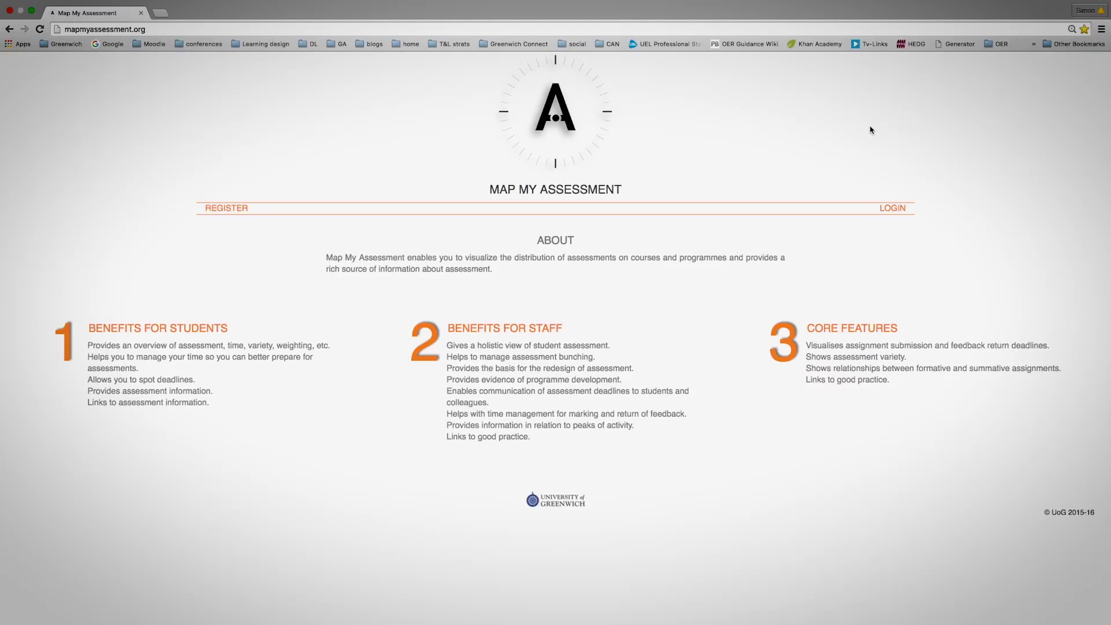
- Go to the Map My Assessment sign-in page from the landing page's LOGIN link
left_click(900, 215)
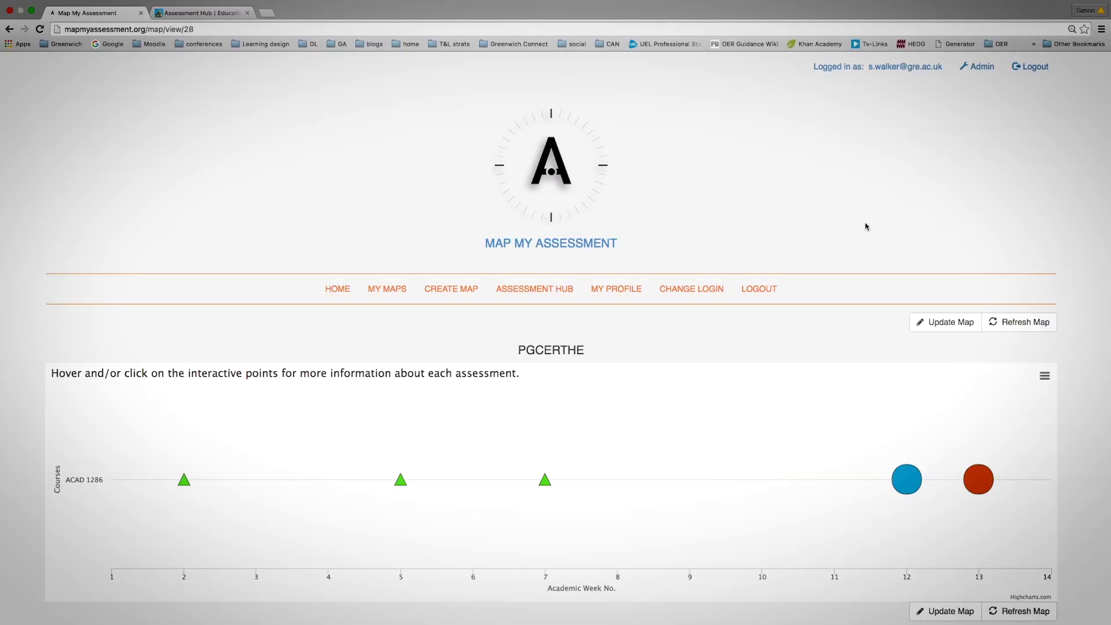
- Show the assessment details for the week 12 and week 13 points on the PGCERTHE chart
mouse_move(907, 480)
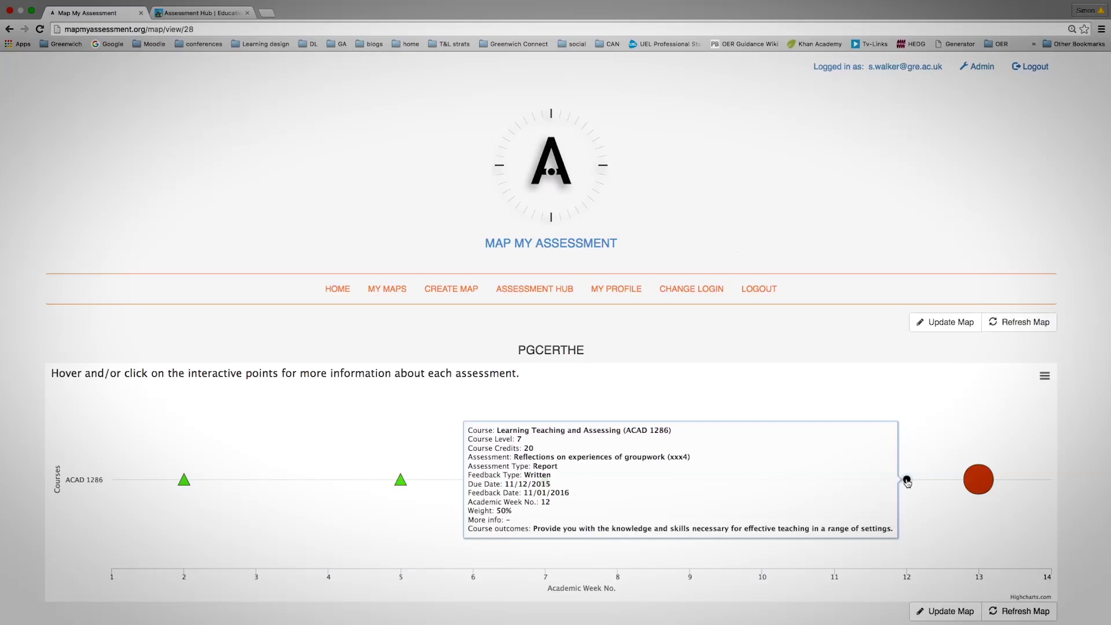
mouse_move(980, 481)
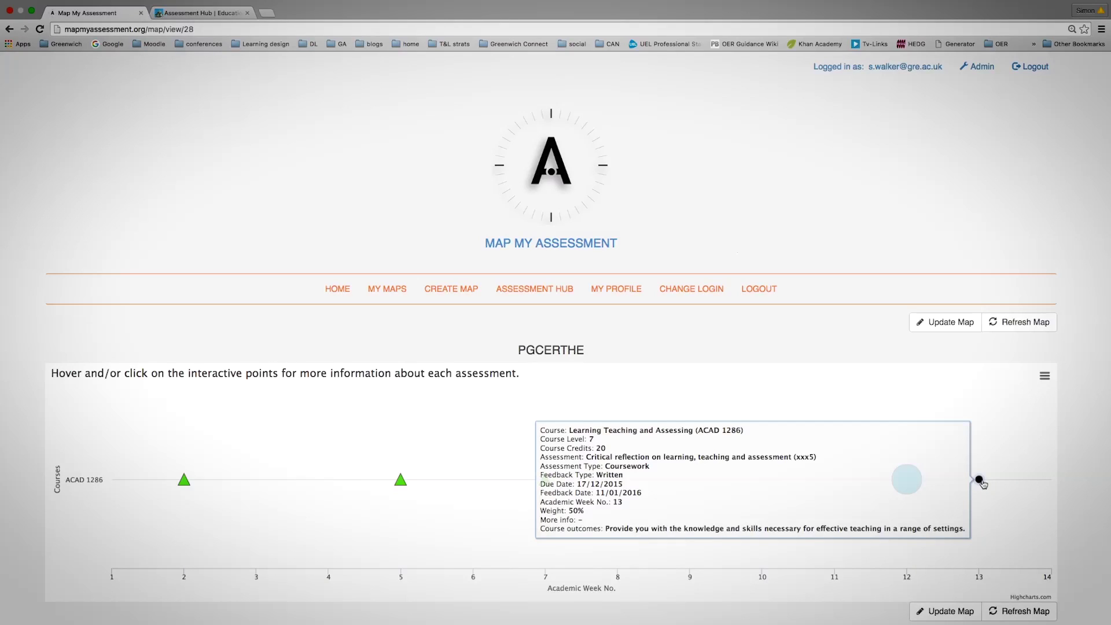
mouse_move(401, 482)
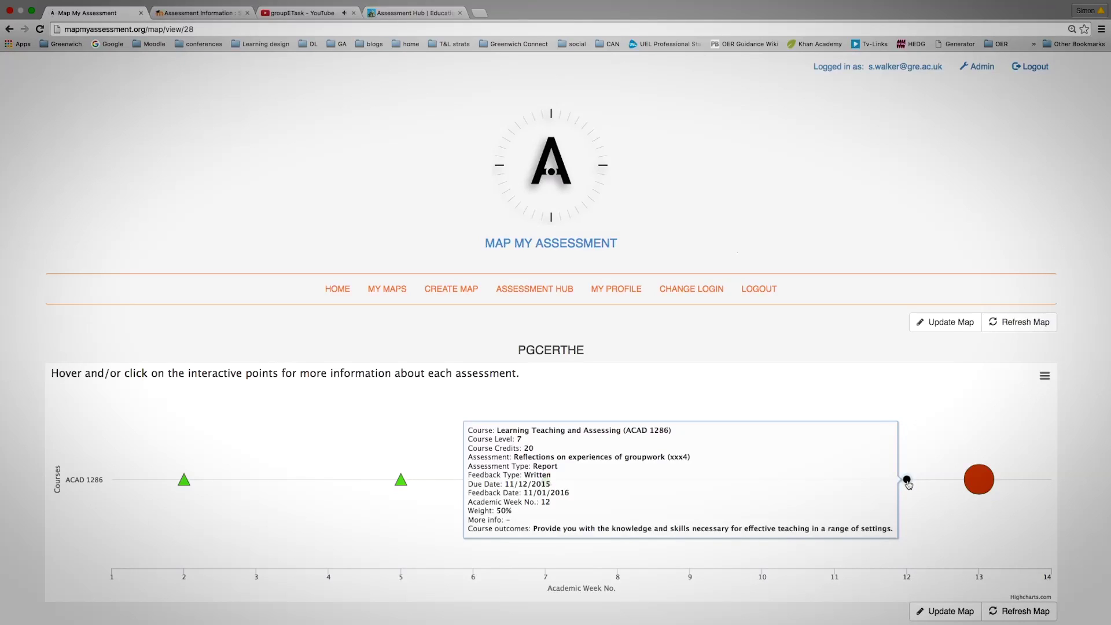
- Read the week 12 Moodle brief 'Summative Task 1: Reflection on groupwork', then return to the map
left_click(907, 480)
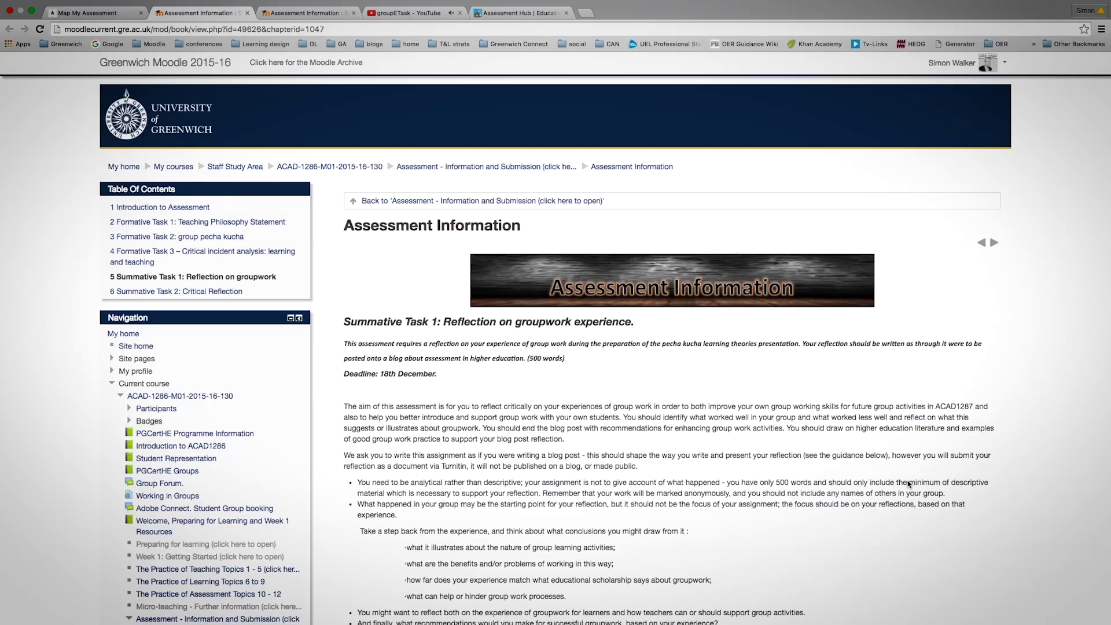
scroll(861, 467, "down", 15)
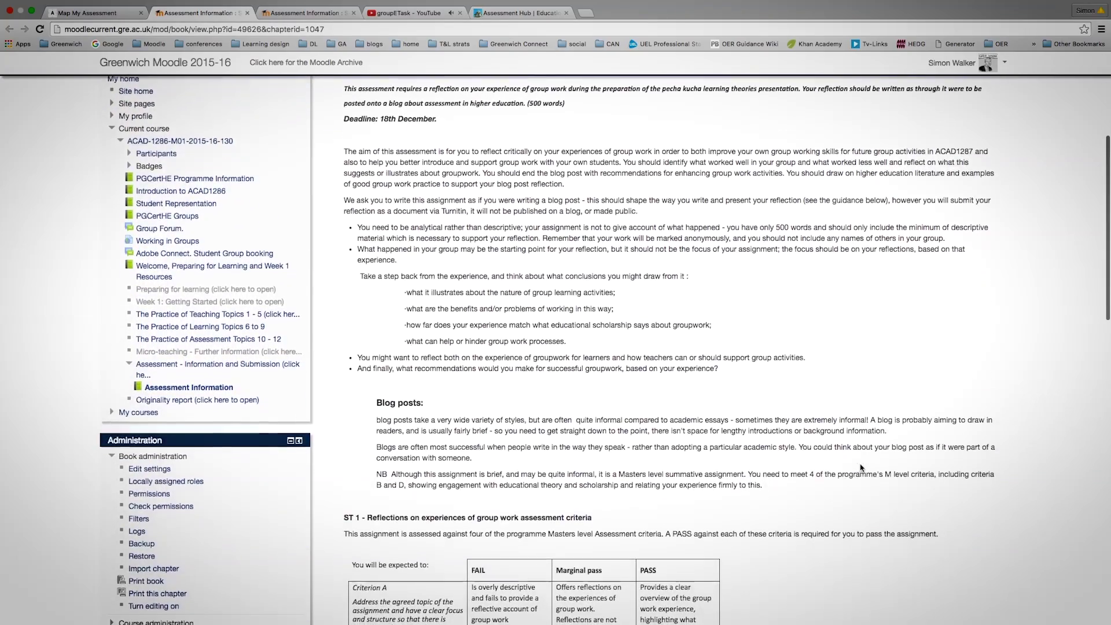
scroll(860, 468, "down", 15)
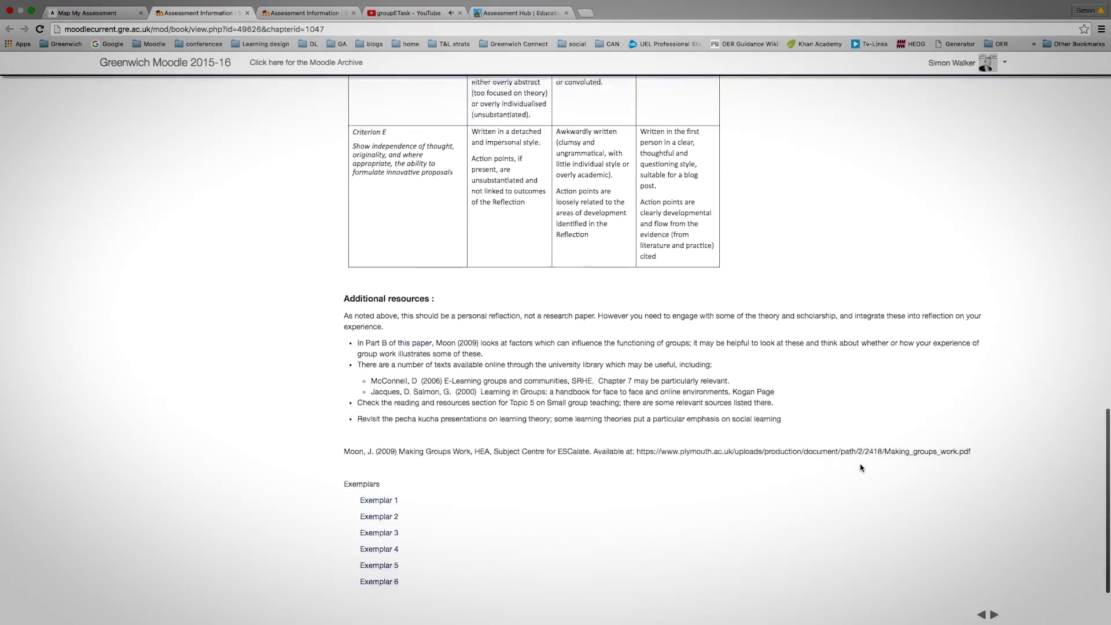
scroll(860, 467, "up", 20)
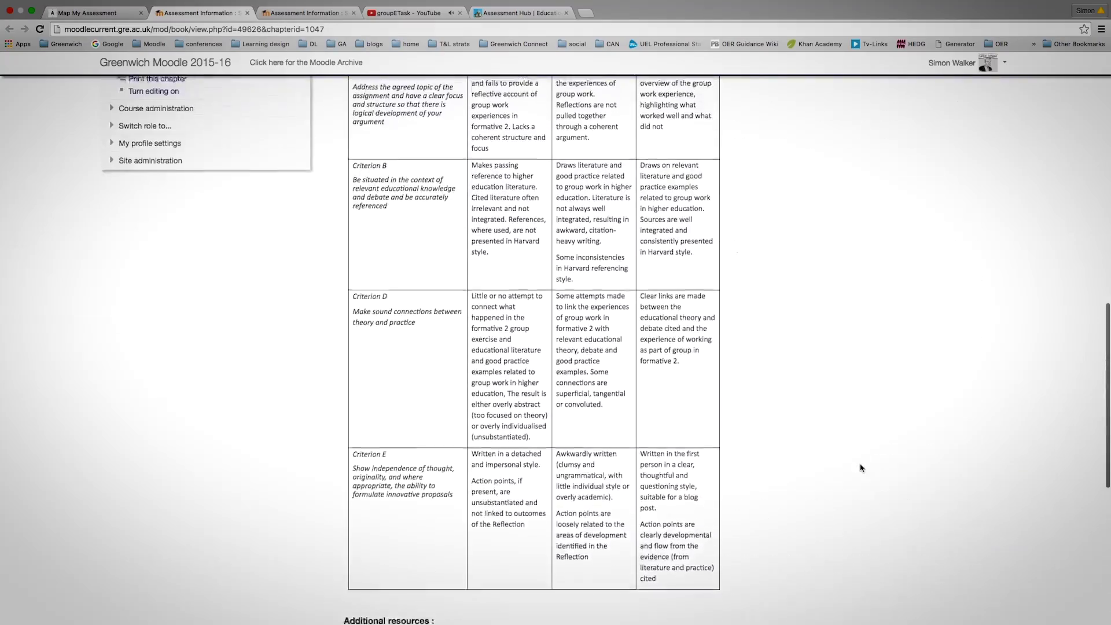
scroll(861, 467, "up", 3)
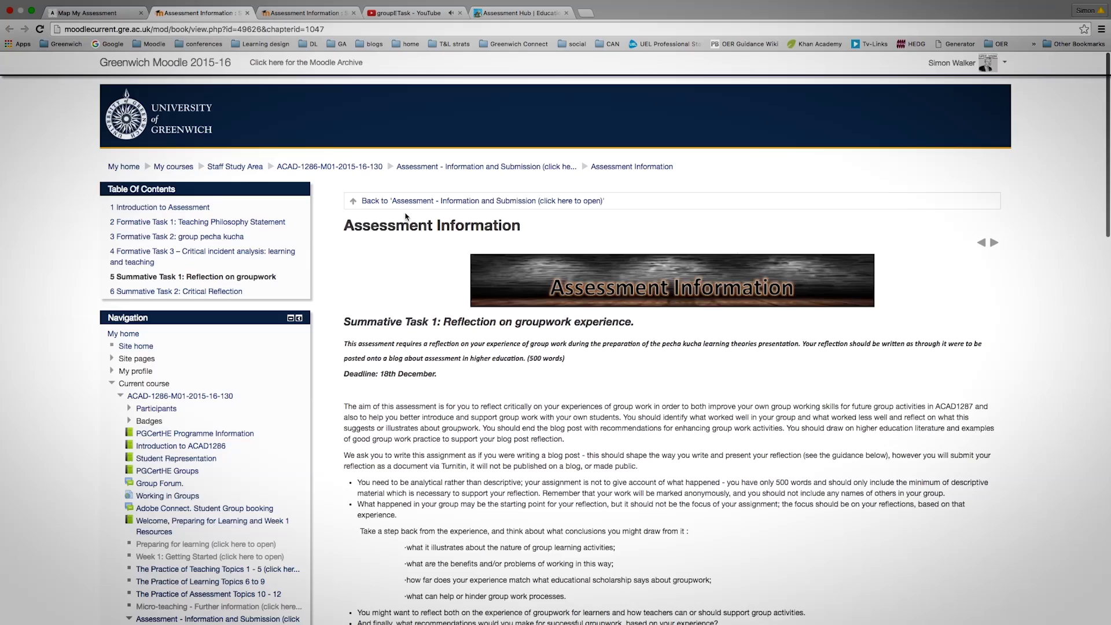
left_click(122, 16)
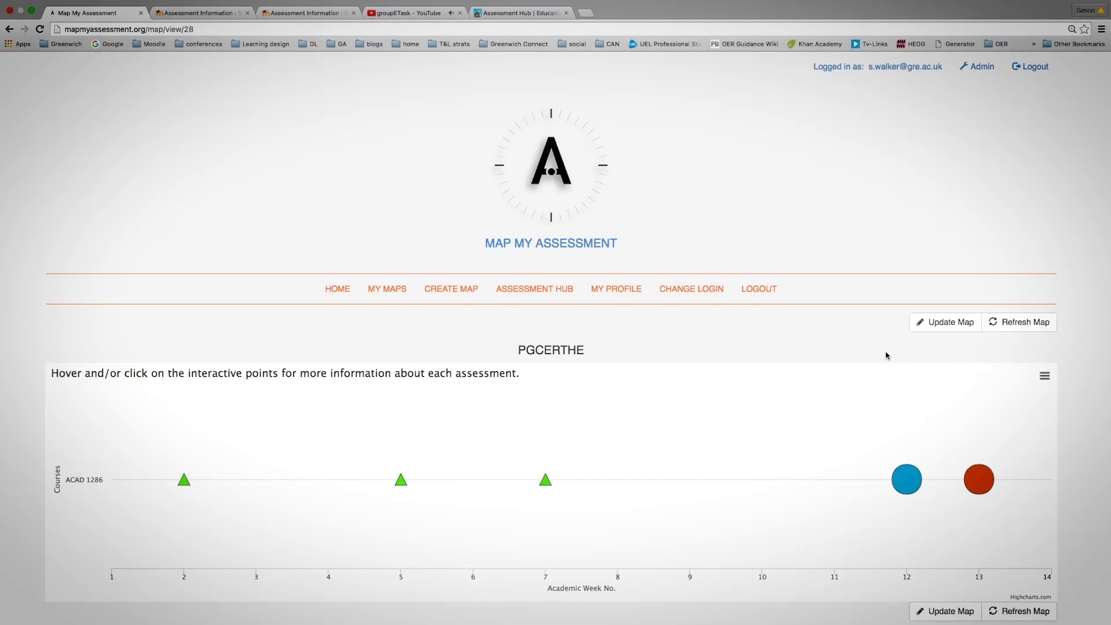
- Show the PGCERTHE chart's print and download export menu
left_click(1046, 378)
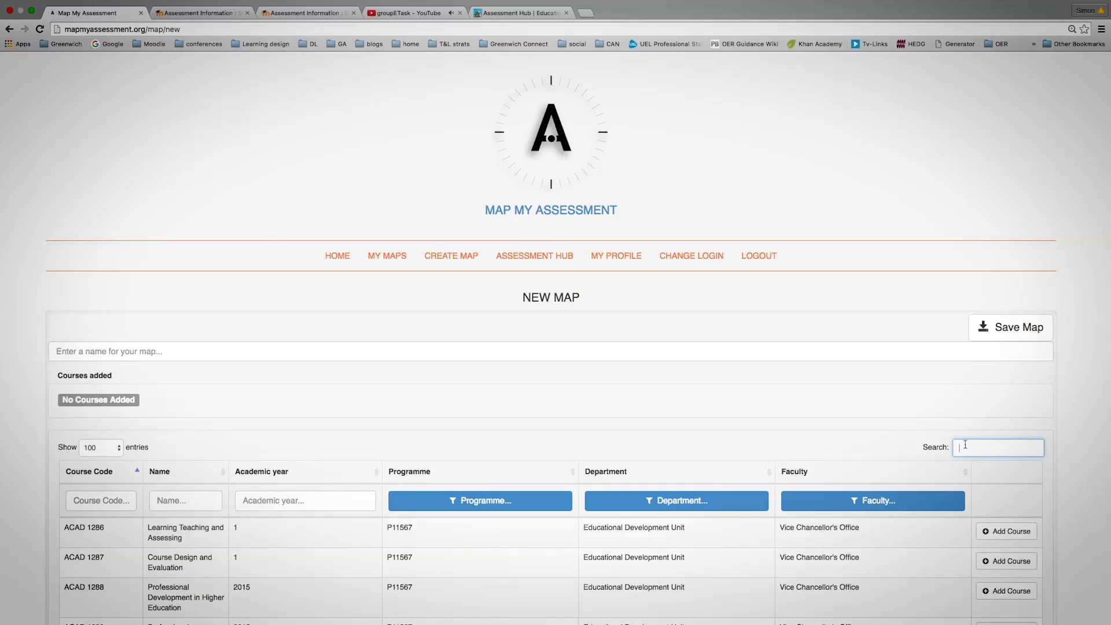
- Search 'comp', add ACAD1108, ACAD1235, ACAD1324 and AGRI1155, and try saving the map
type("comp")
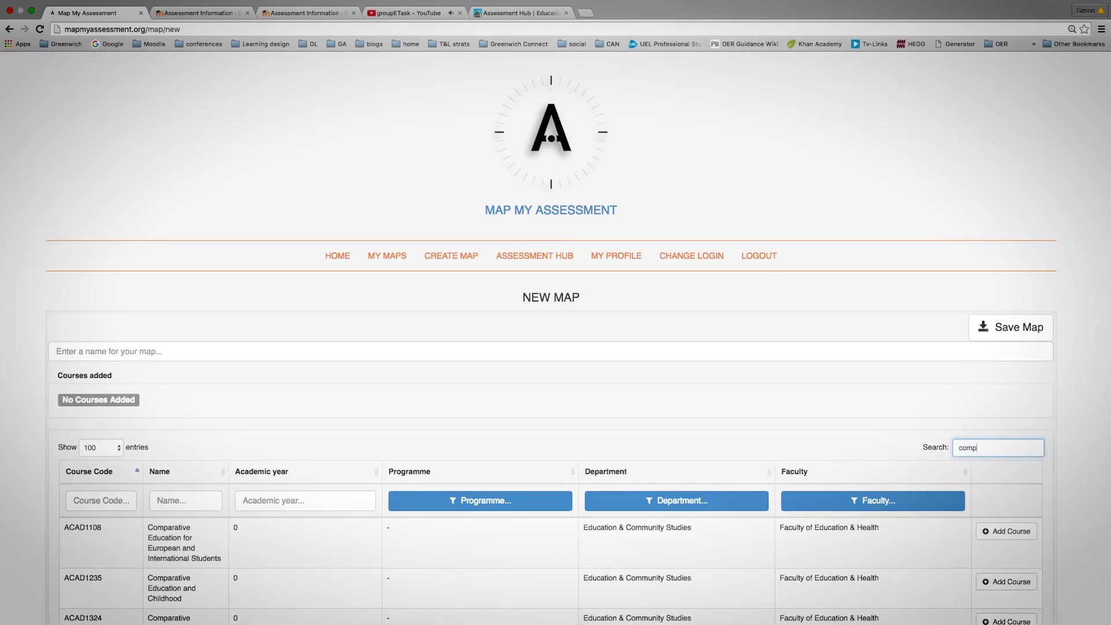
scroll(446, 544, "down", 4)
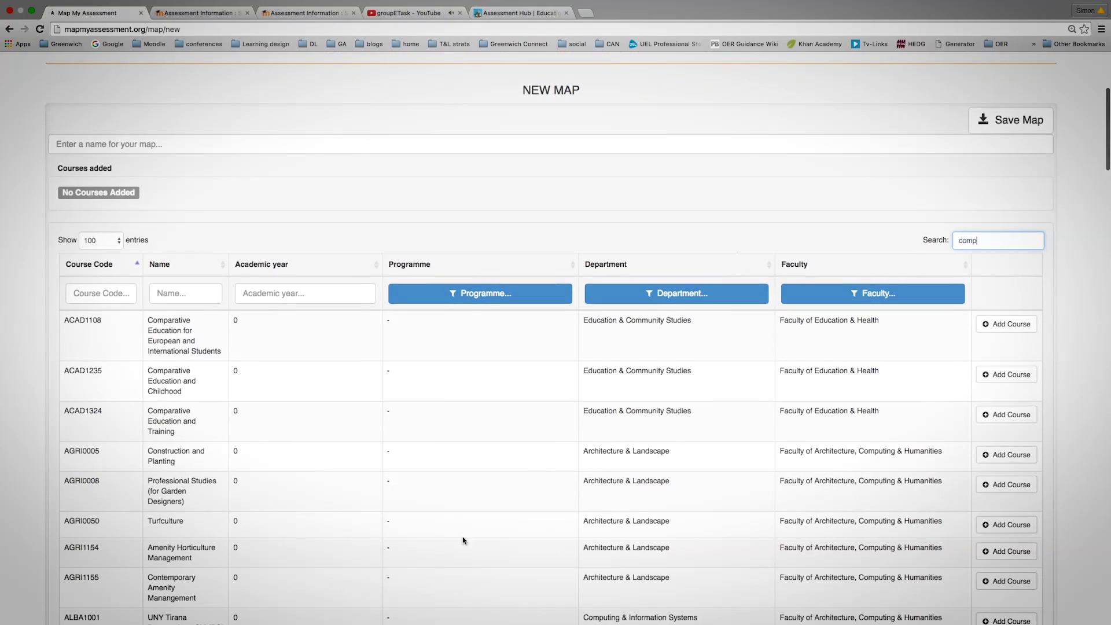
scroll(339, 498, "down", 1)
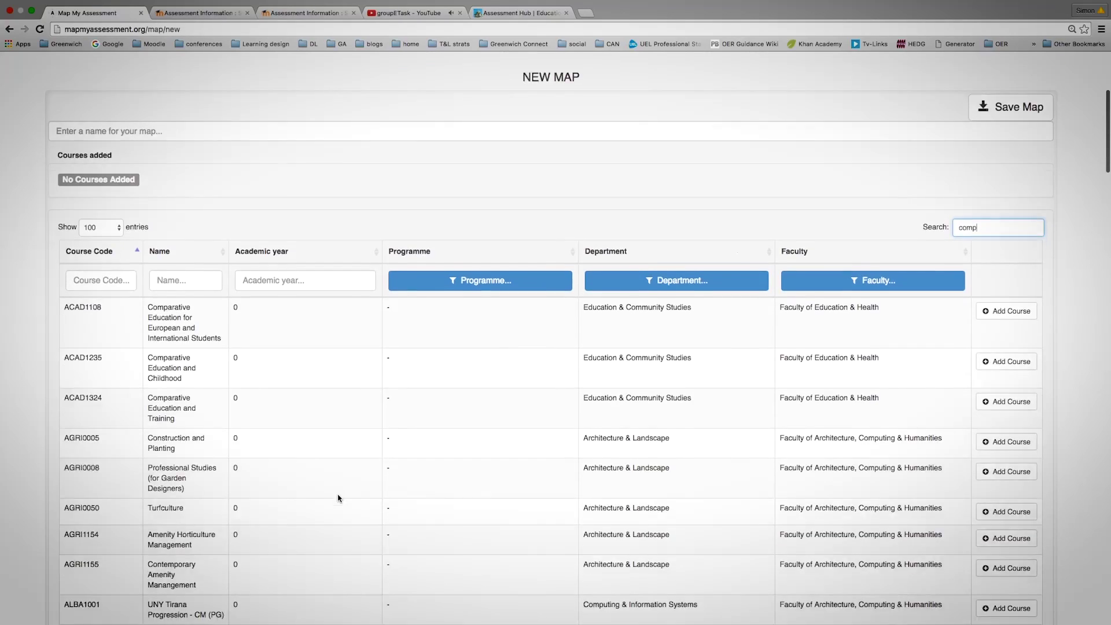
scroll(339, 498, "up", 1)
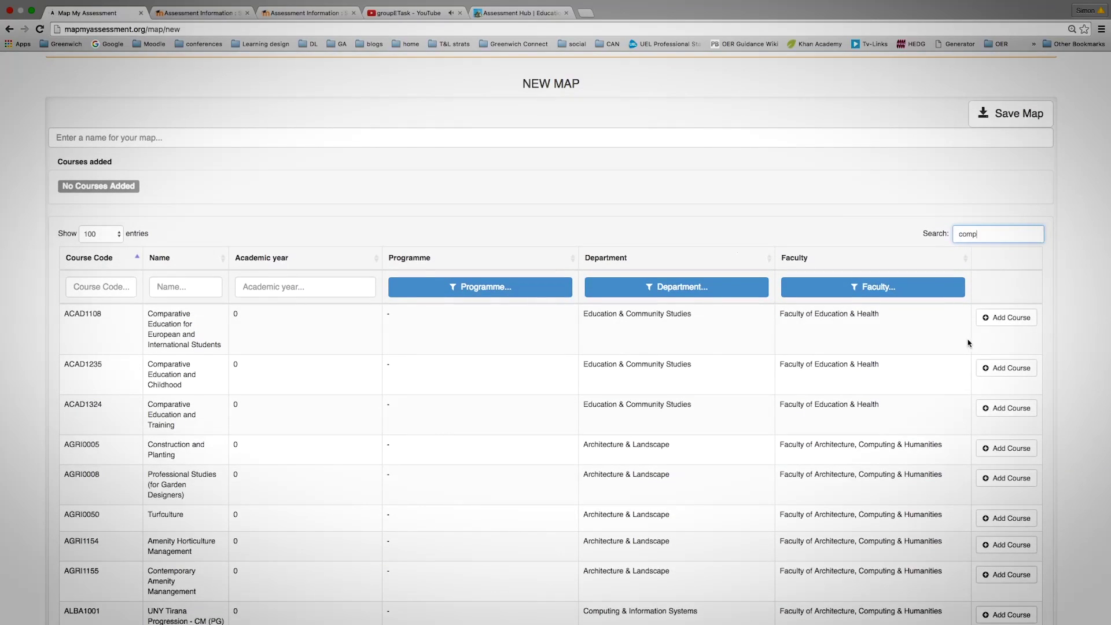
left_click(1009, 323)
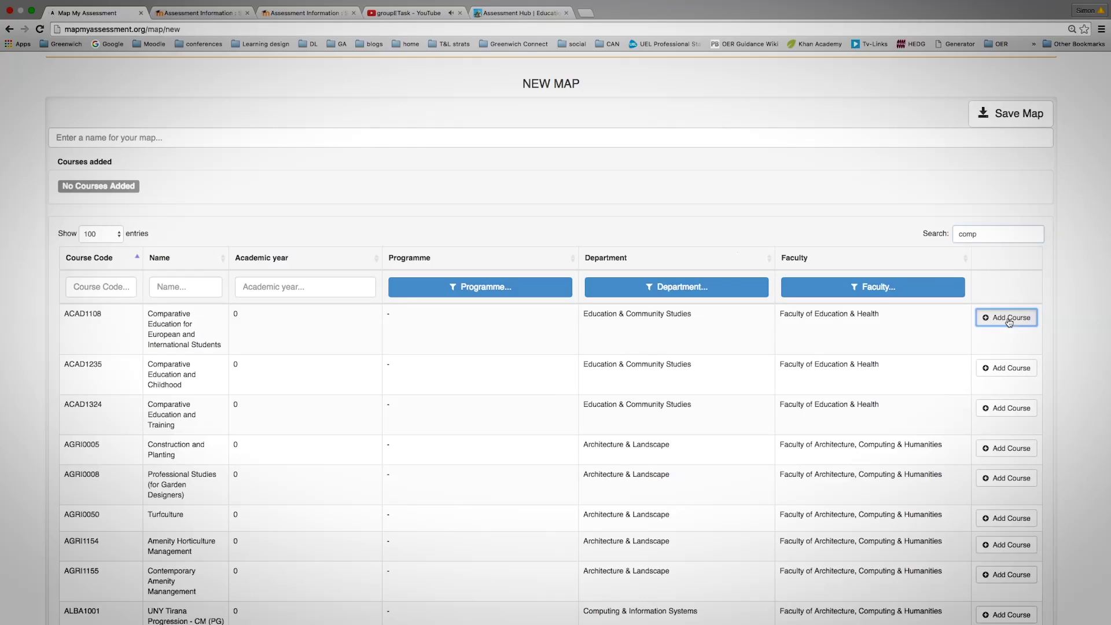
left_click(1011, 373)
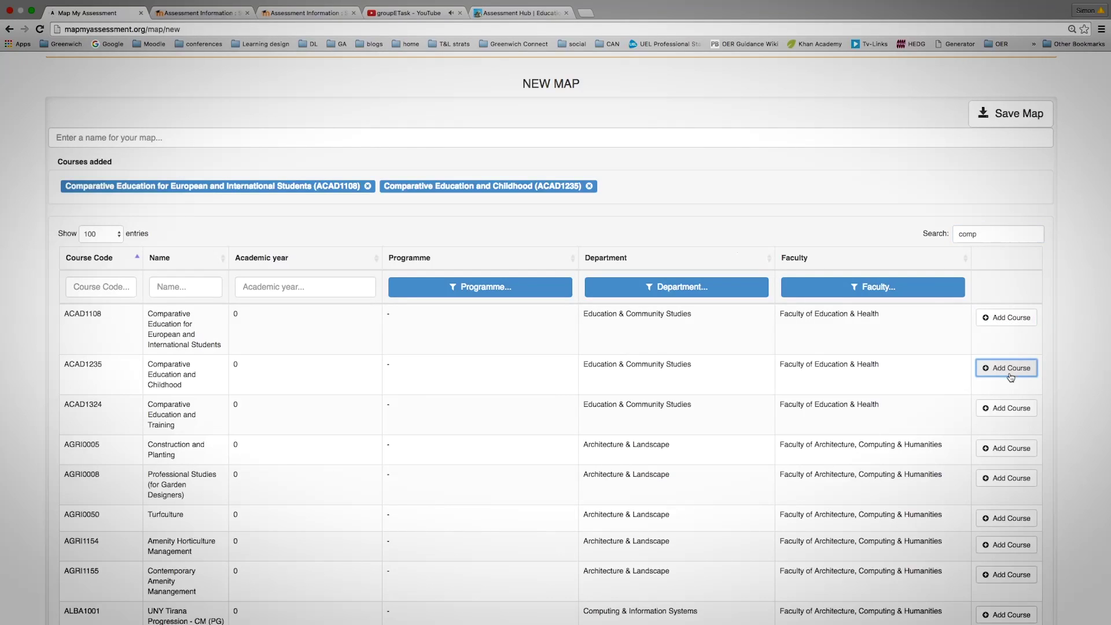
left_click(1011, 410)
left_click(1007, 577)
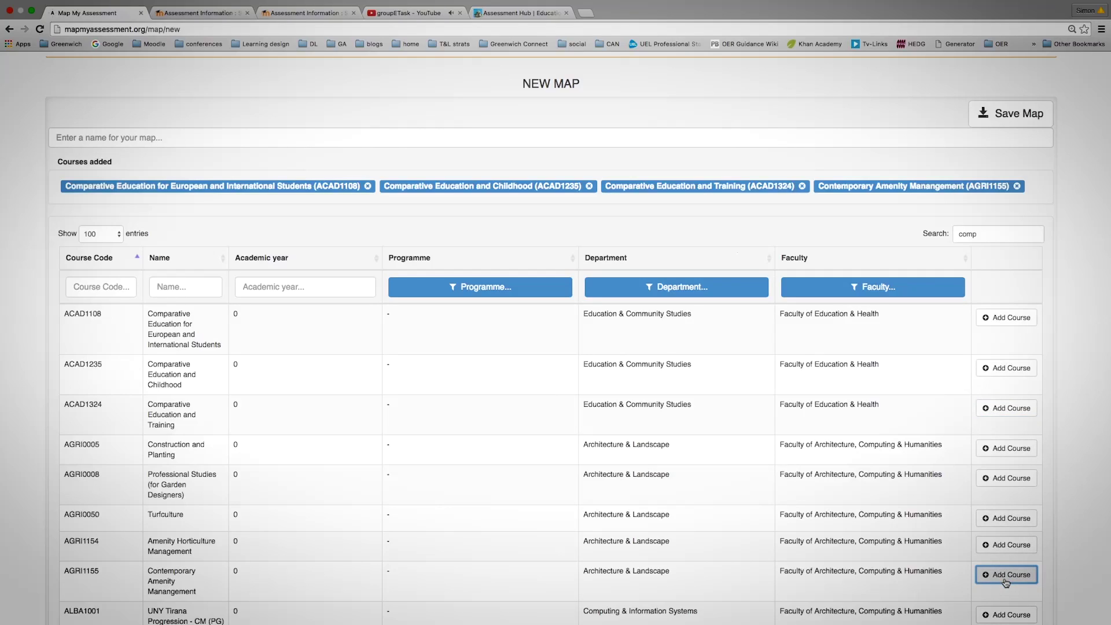
left_click(1008, 112)
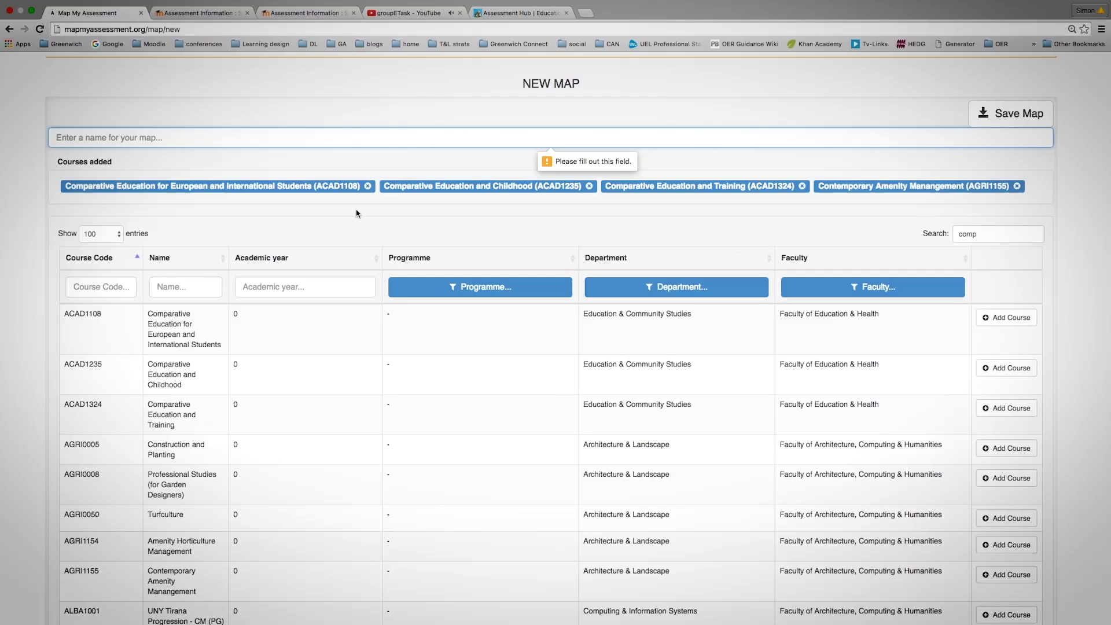
- Name the map 'my map', save it, and scroll through the resulting map view
type("my")
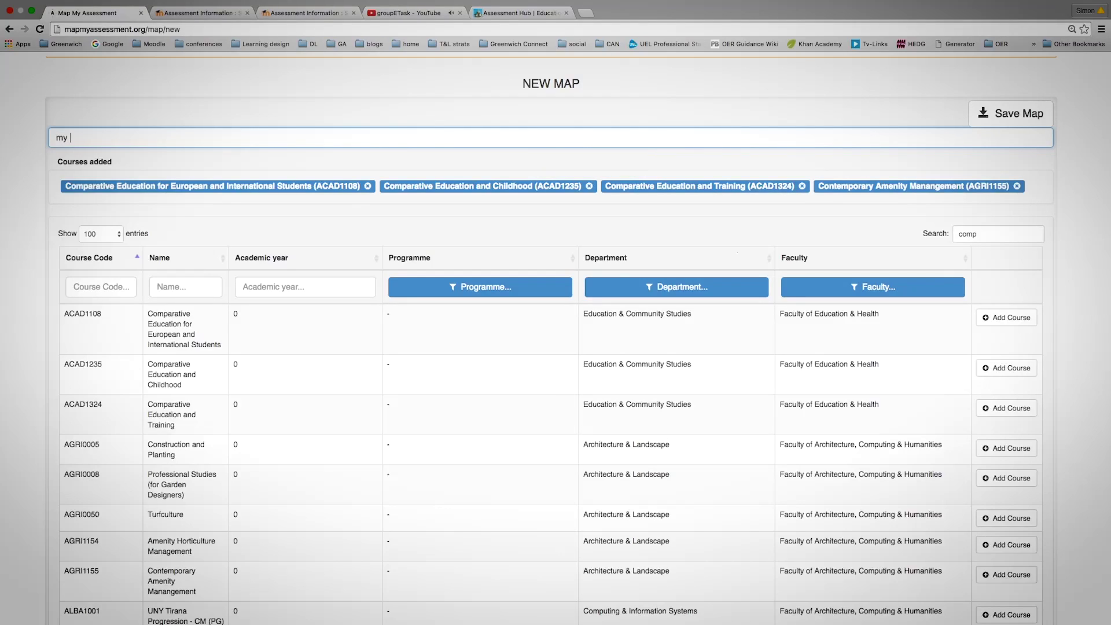
type("map")
key("Return")
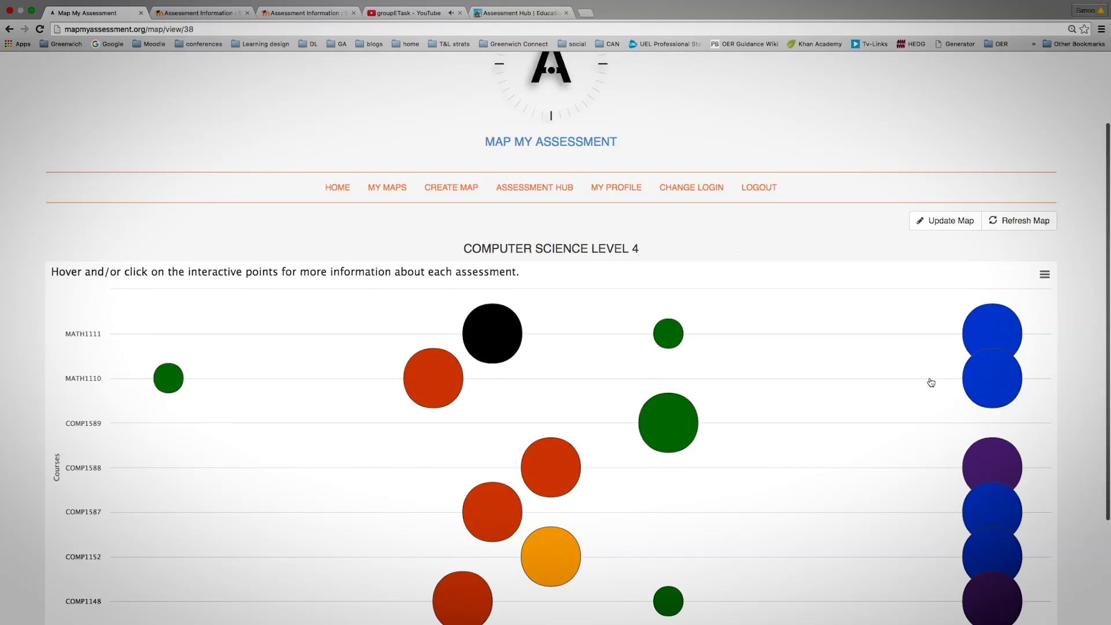
scroll(931, 383, "down", 3)
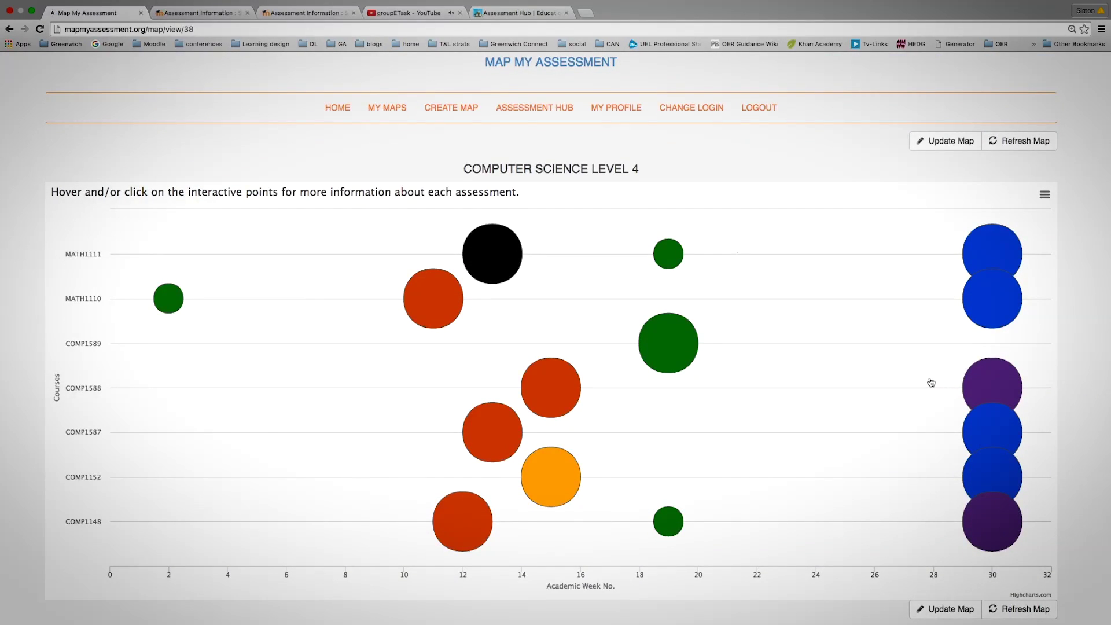
scroll(931, 383, "up", 5)
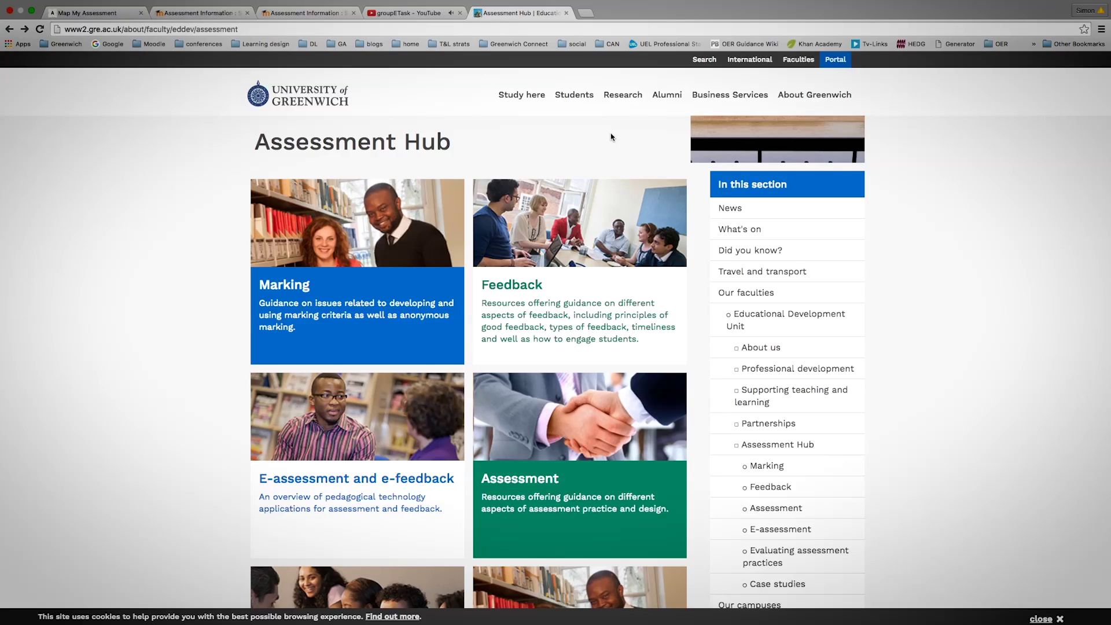
- Open the Assessment Hub's Marking criteria guidance and read down to the further reading
left_click(338, 288)
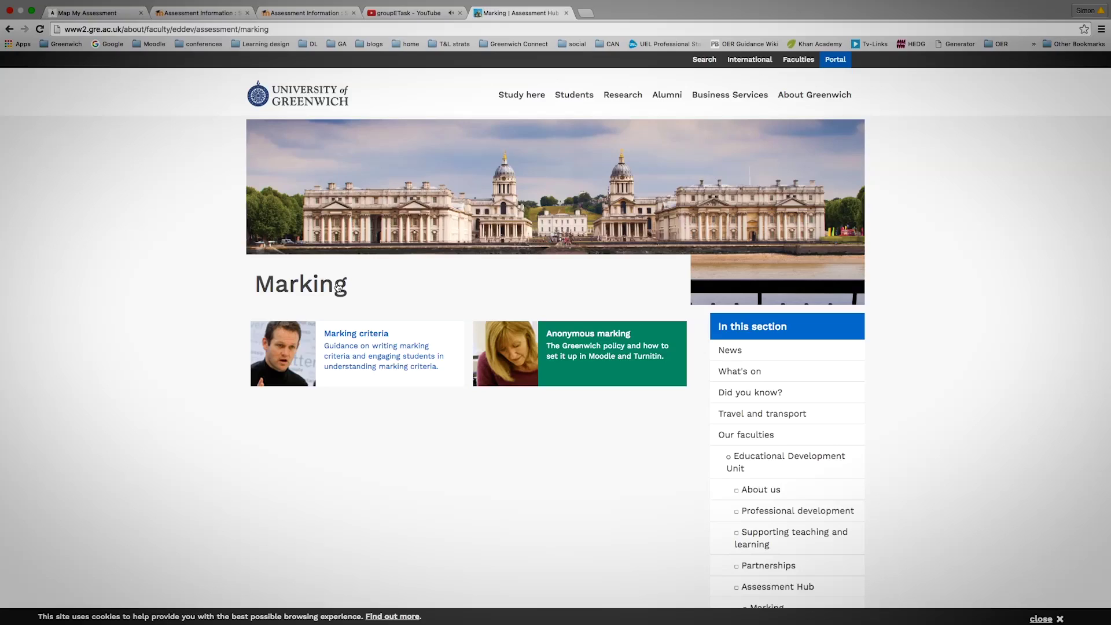
left_click(375, 364)
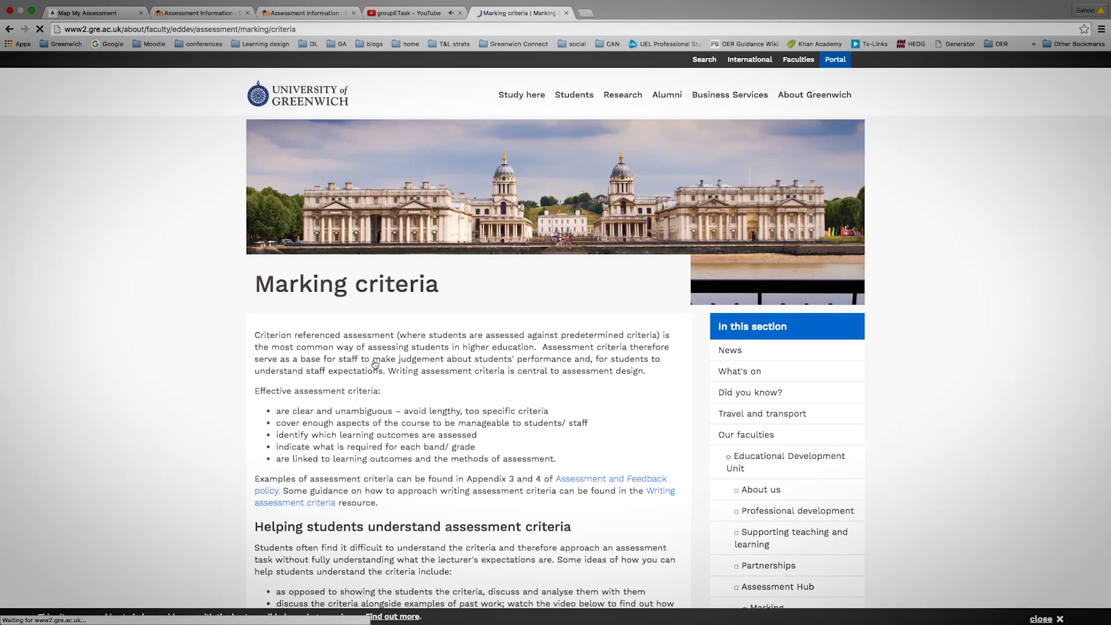
scroll(375, 363, "down", 3)
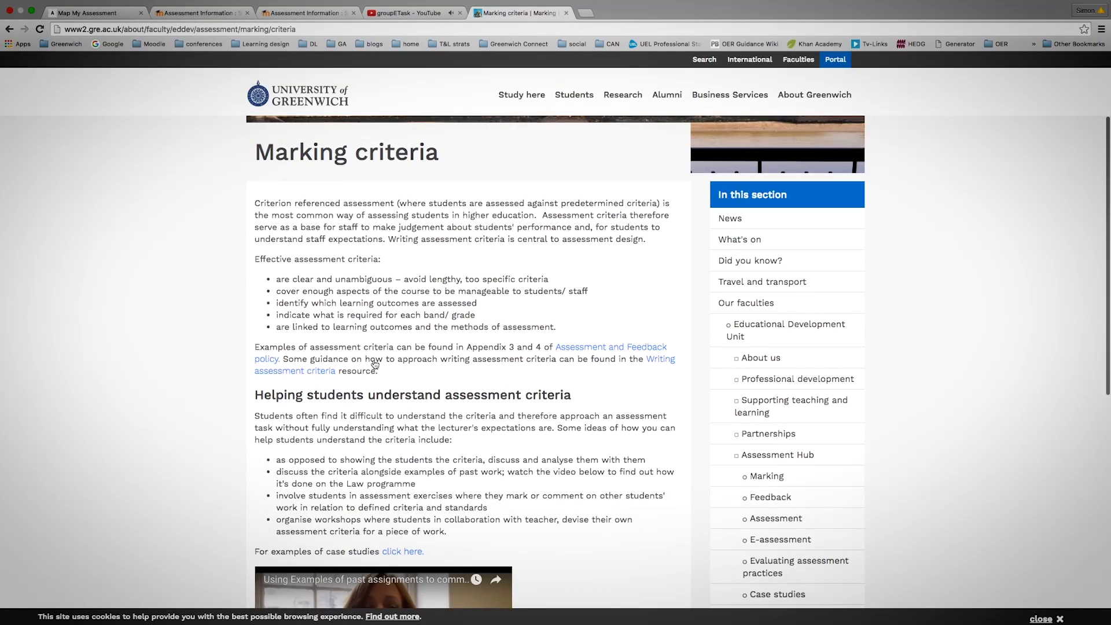
scroll(374, 364, "down", 1)
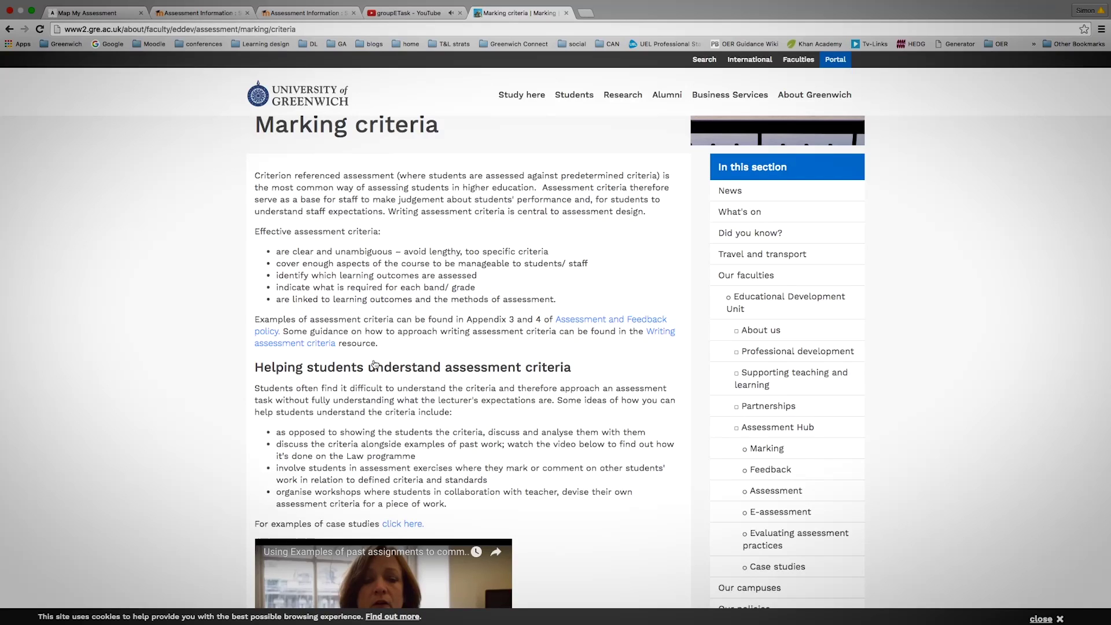
scroll(374, 364, "down", 4)
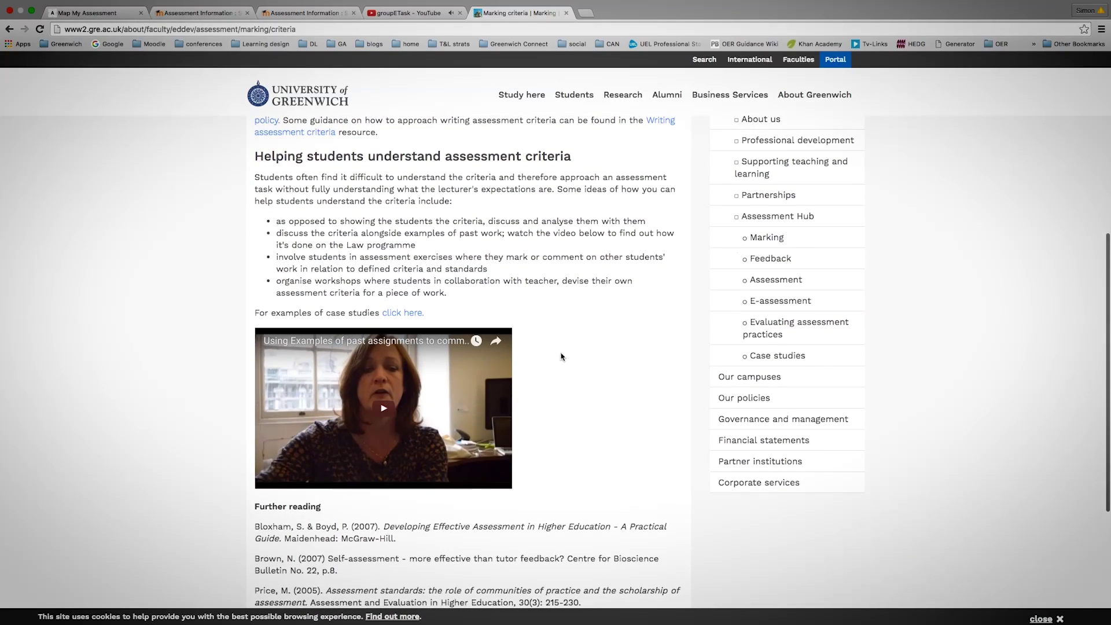
scroll(569, 361, "down", 4)
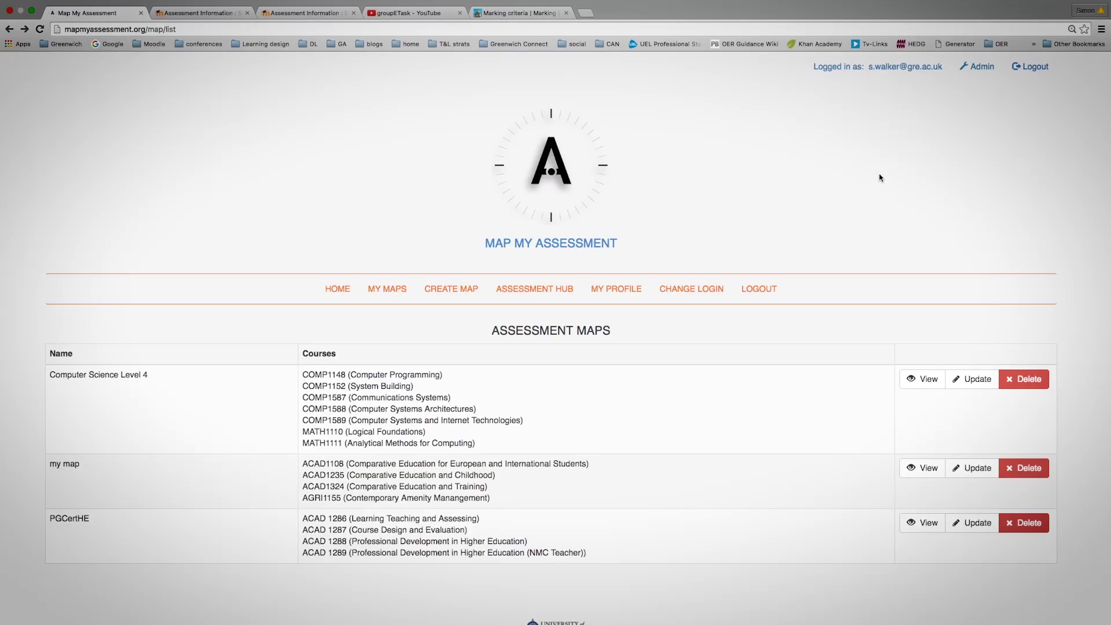
- Open the admin dashboard from the Assessment Maps page's Admin link
left_click(982, 67)
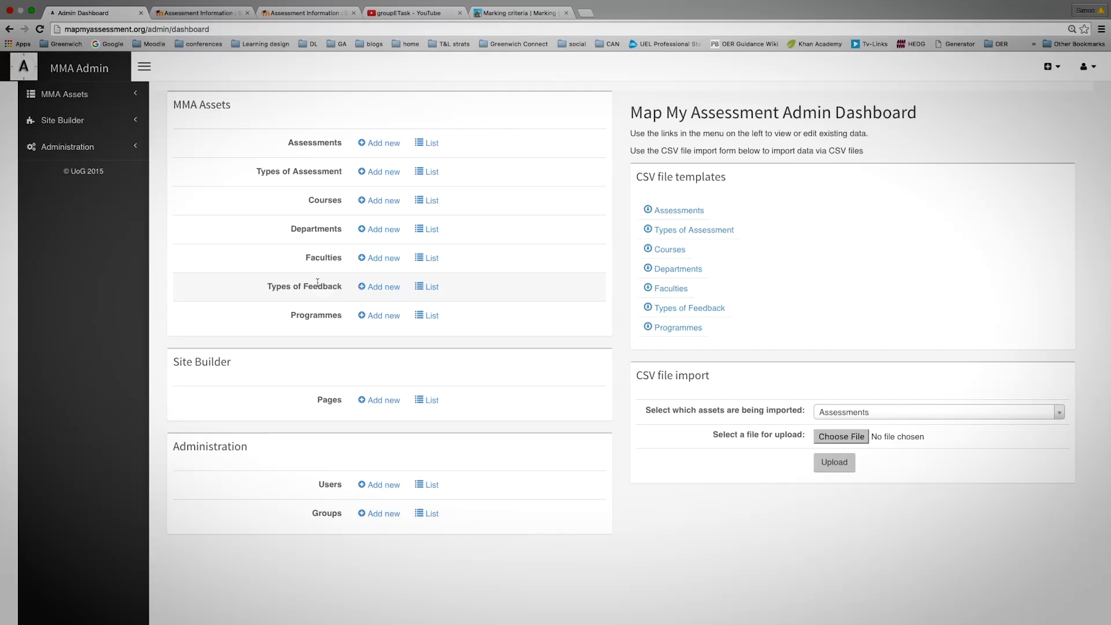
- Browse programmes (P01218), then filter courses and open COMP1148 to add an associated programme
left_click(427, 317)
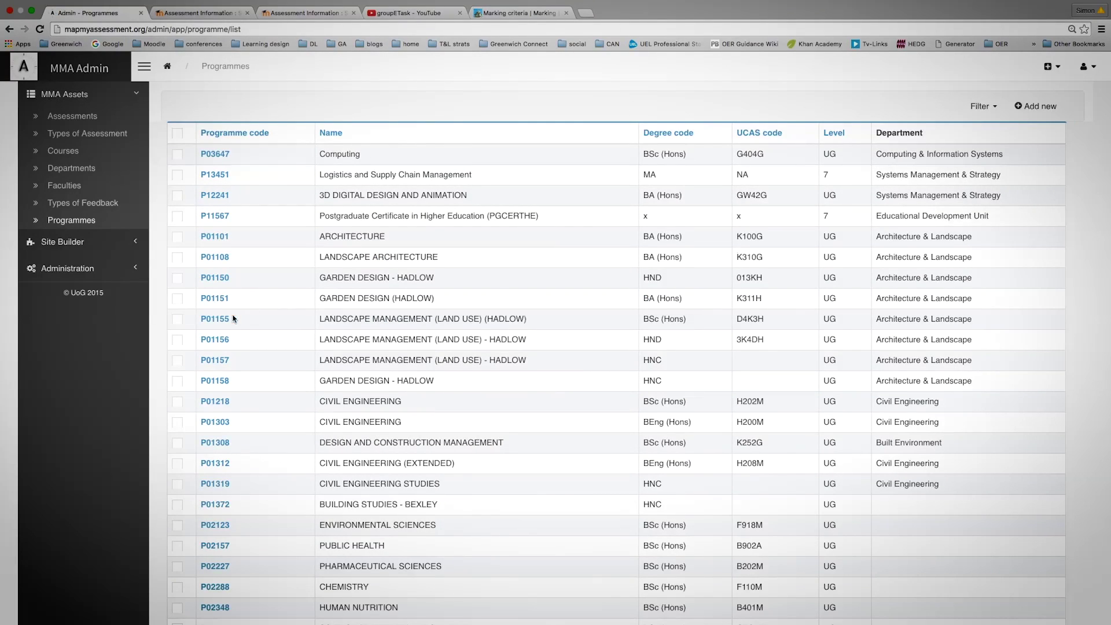
left_click(224, 403)
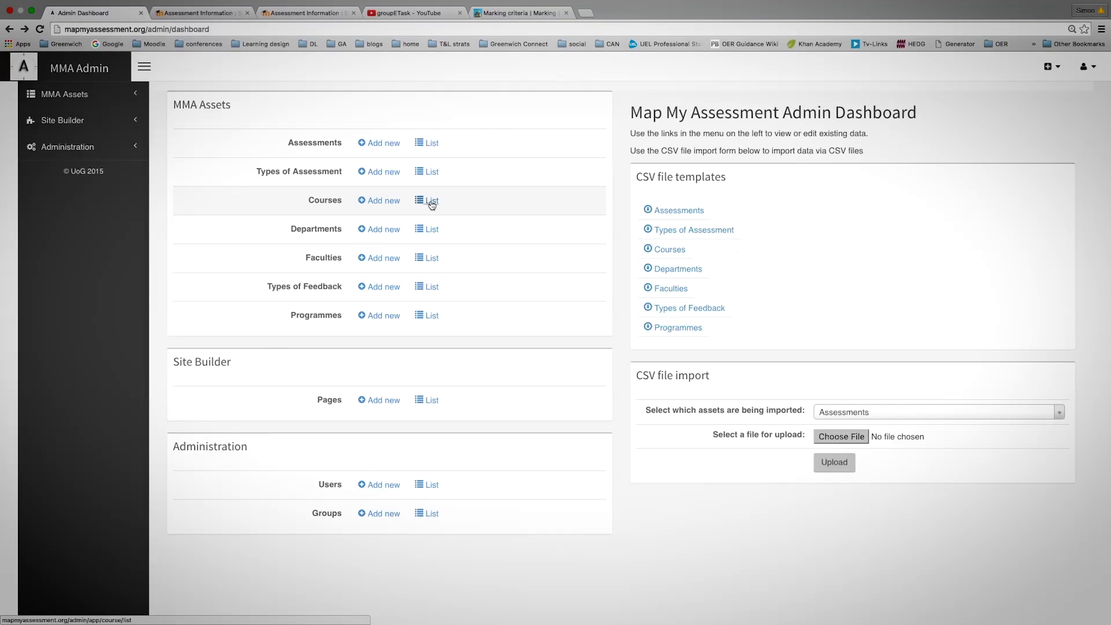
left_click(431, 202)
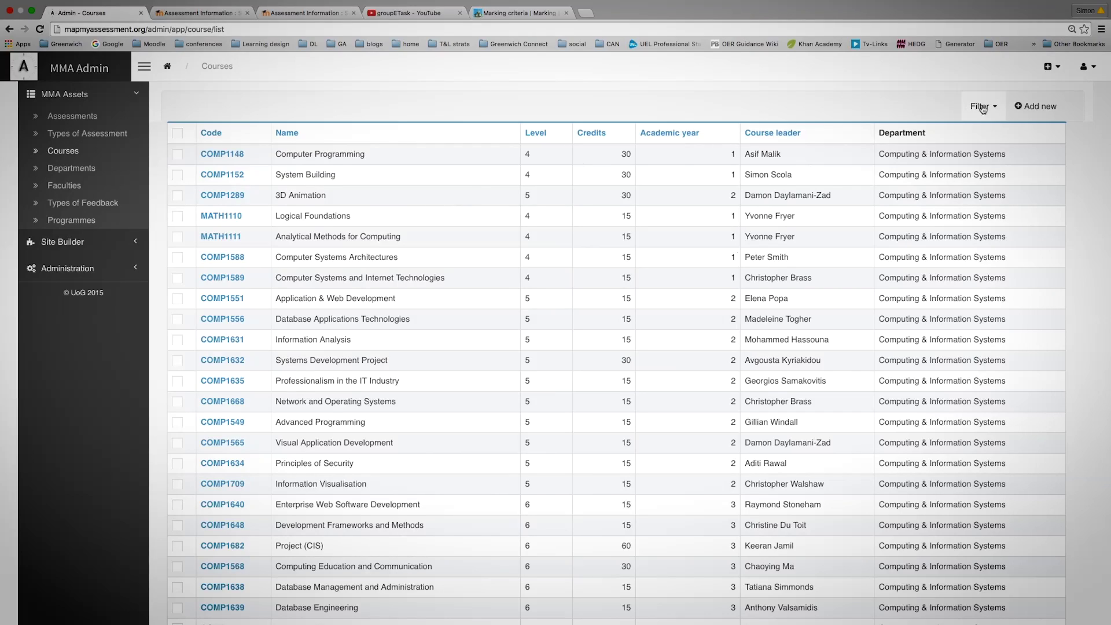
left_click(999, 112)
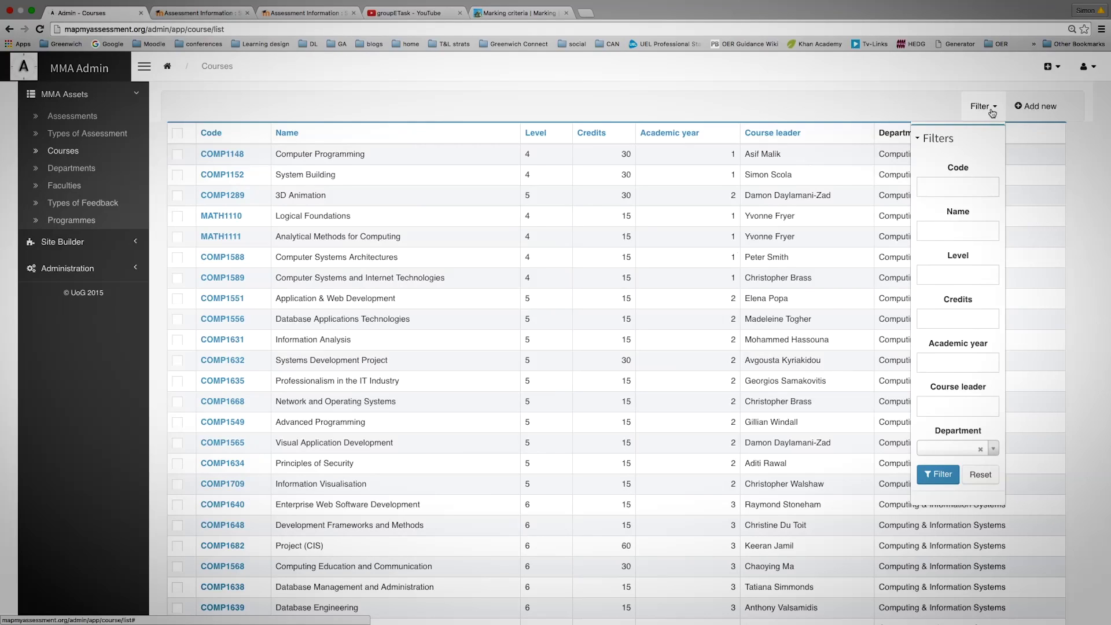
left_click(233, 156)
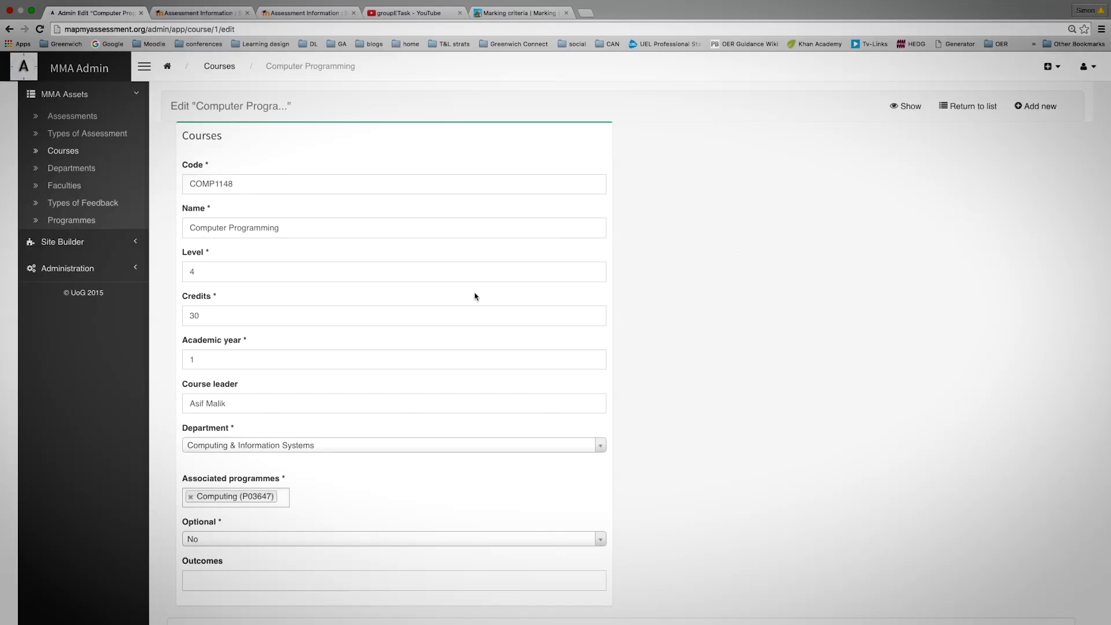
scroll(475, 296, "down", 2)
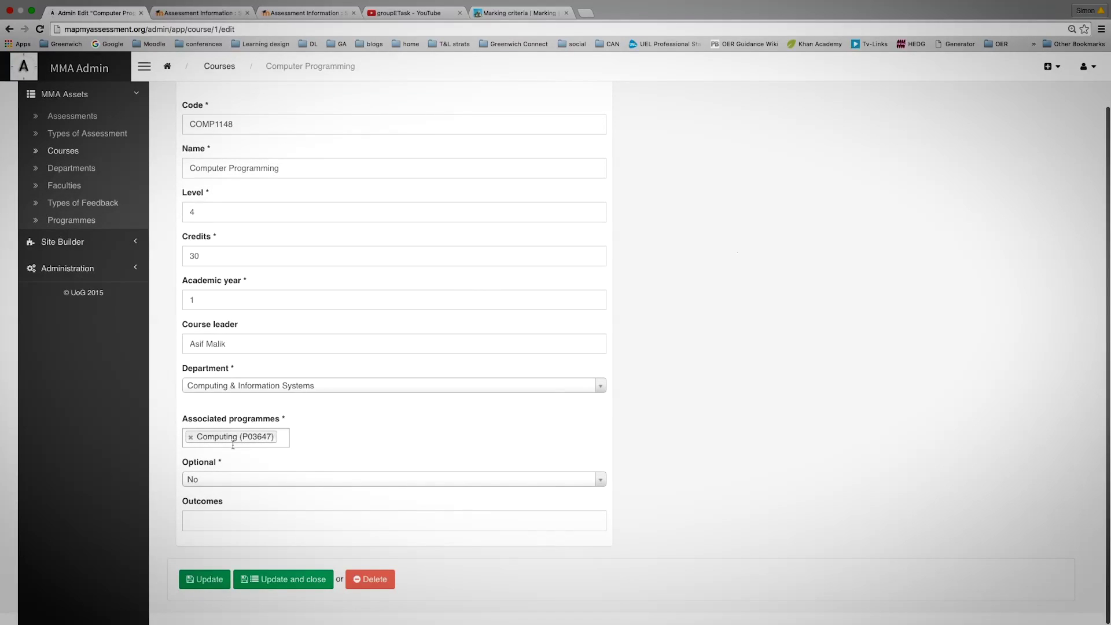
left_click(287, 441)
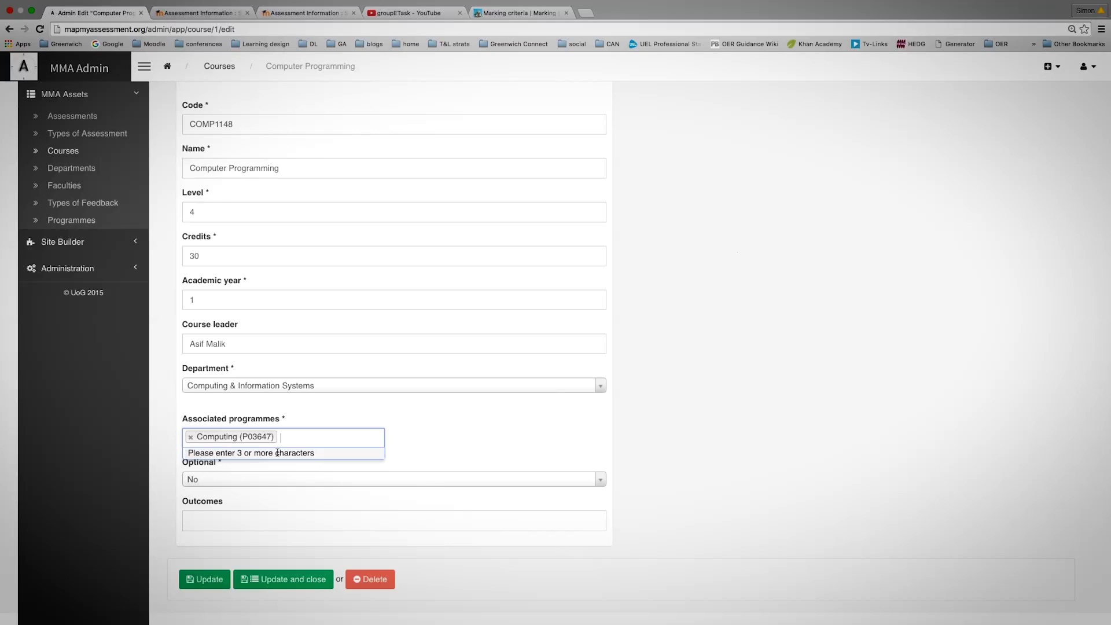
- Switch to the admin Assessments list under MMA Assets
left_click(117, 118)
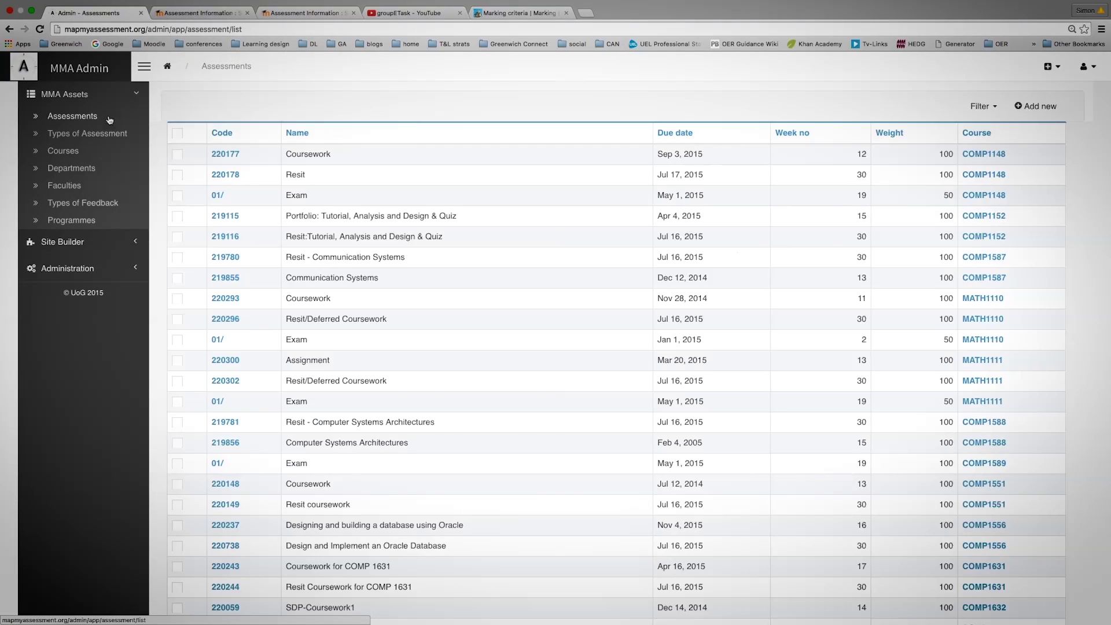
- Open assessment 220177 and review its 3-9-2015 due date, 100% weight and written feedback
left_click(236, 158)
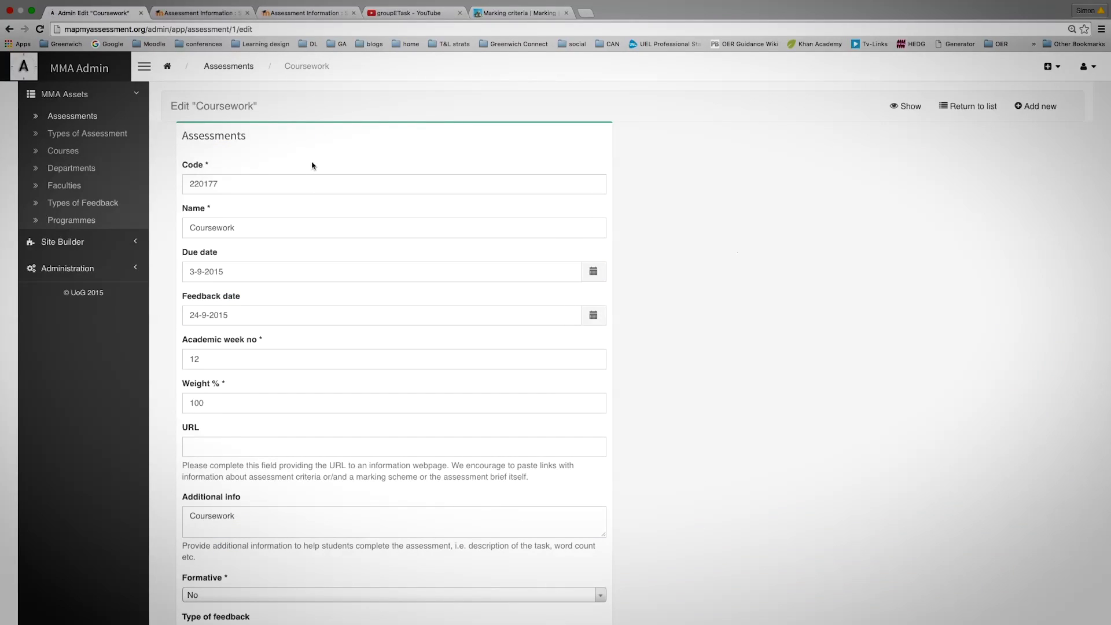
scroll(312, 165, "down", 1)
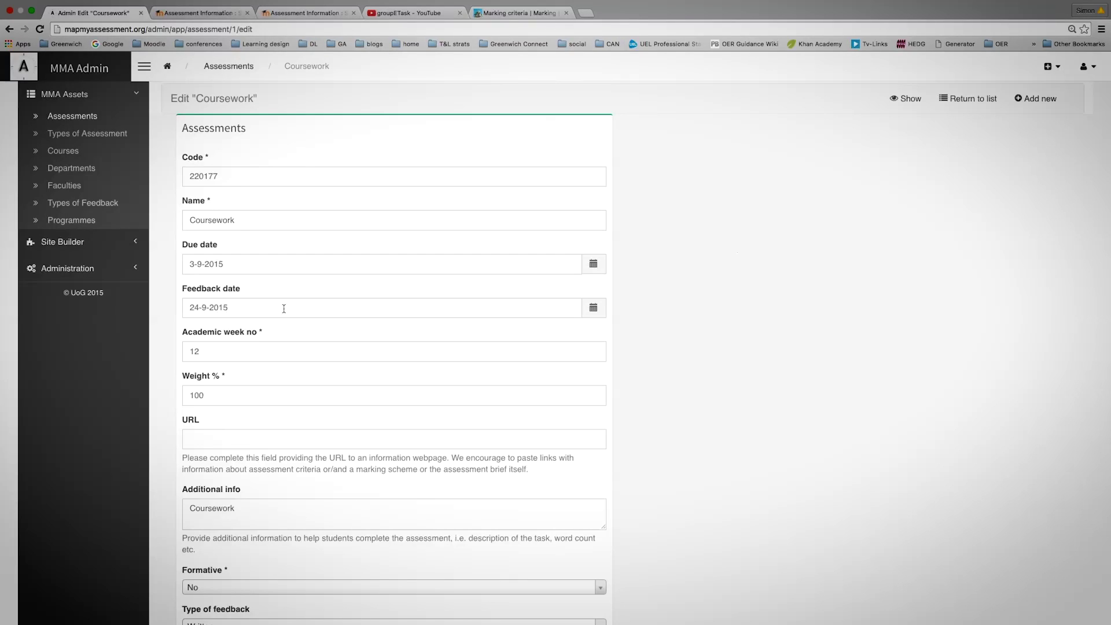
scroll(283, 308, "down", 2)
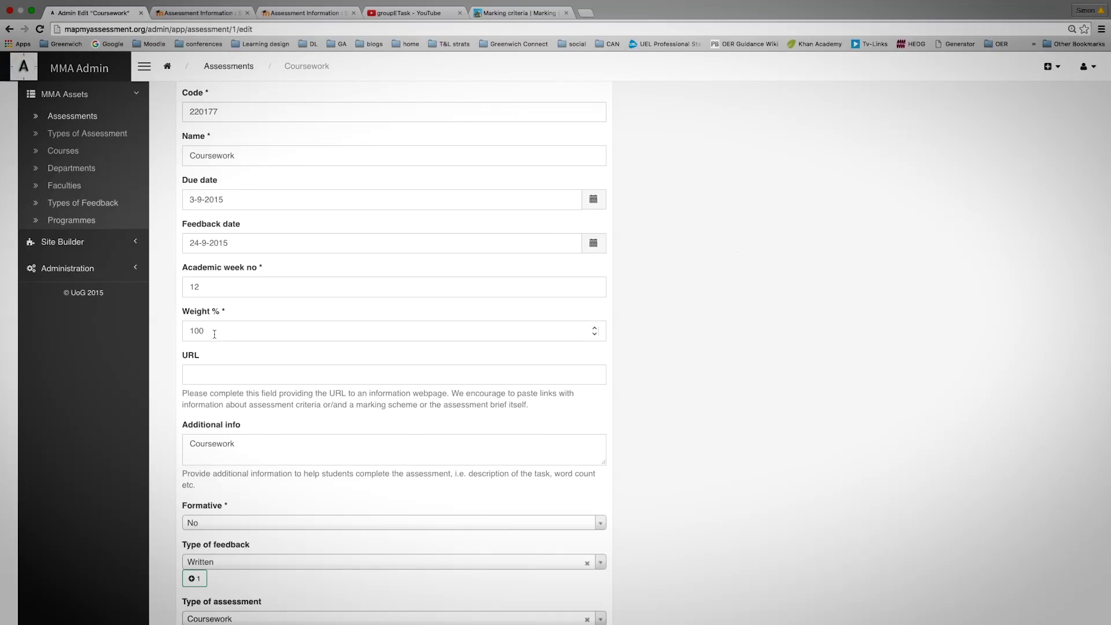
scroll(215, 334, "down", 2)
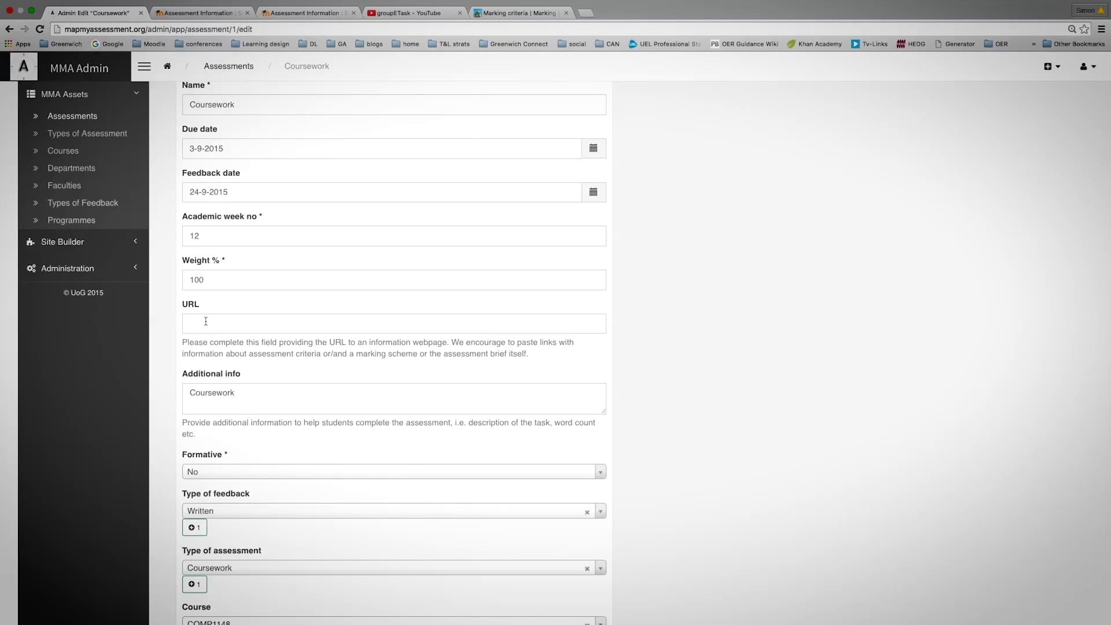
scroll(205, 322, "down", 3)
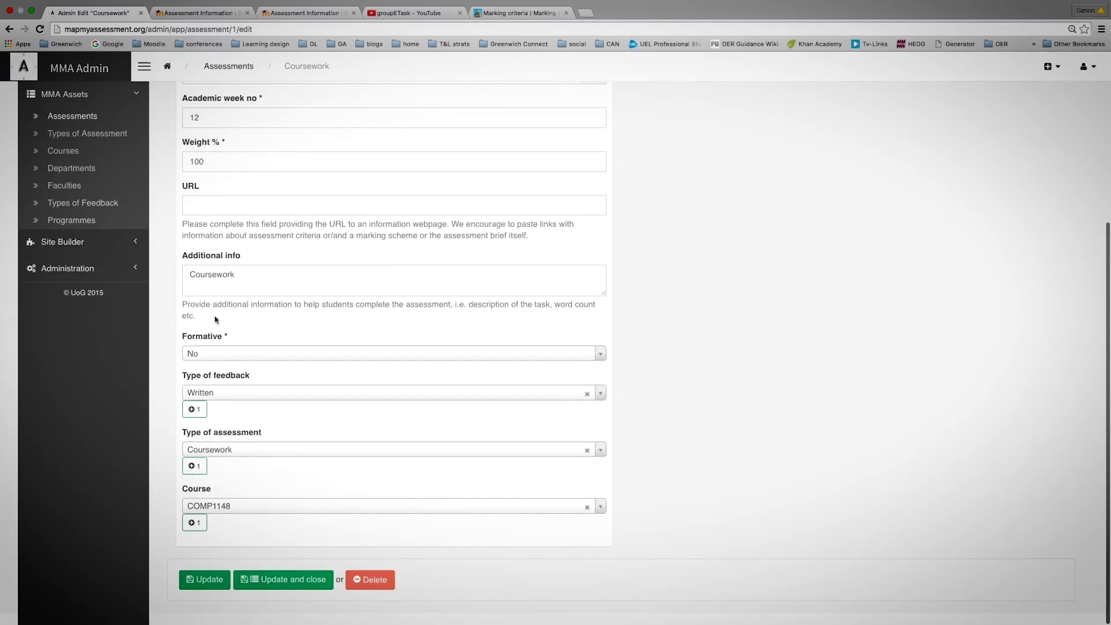
left_click(601, 353)
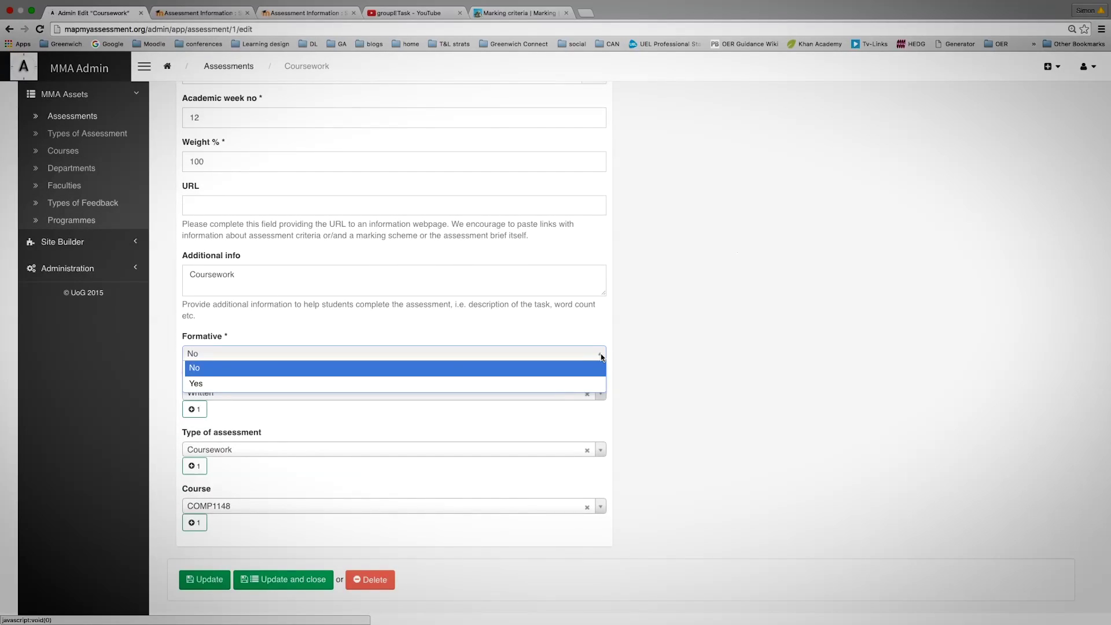
left_click(550, 328)
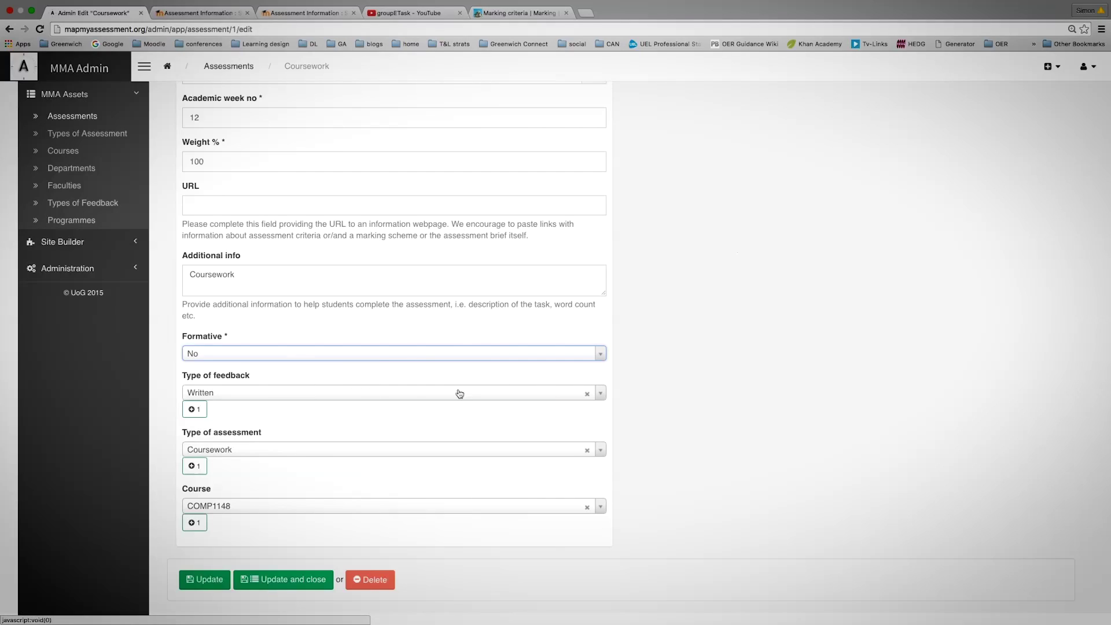
left_click(600, 395)
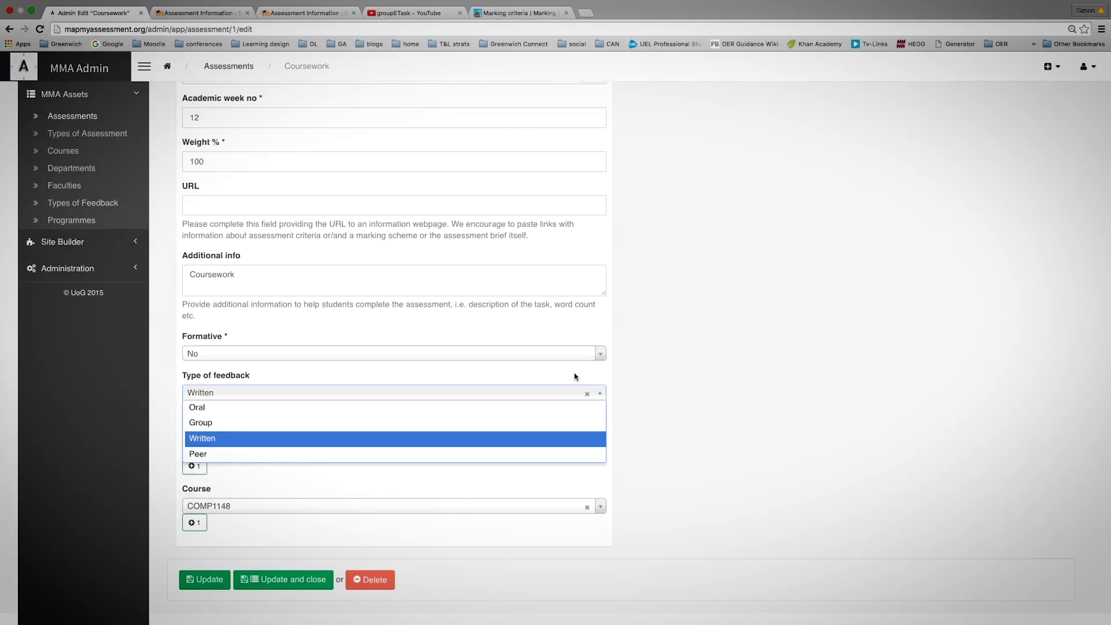
left_click(576, 377)
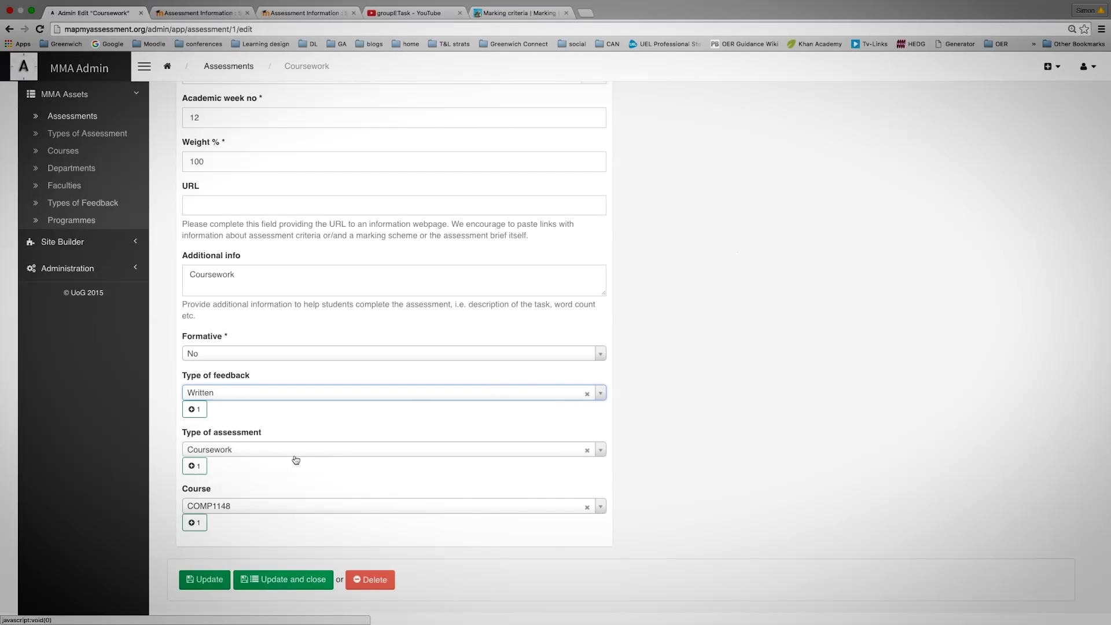